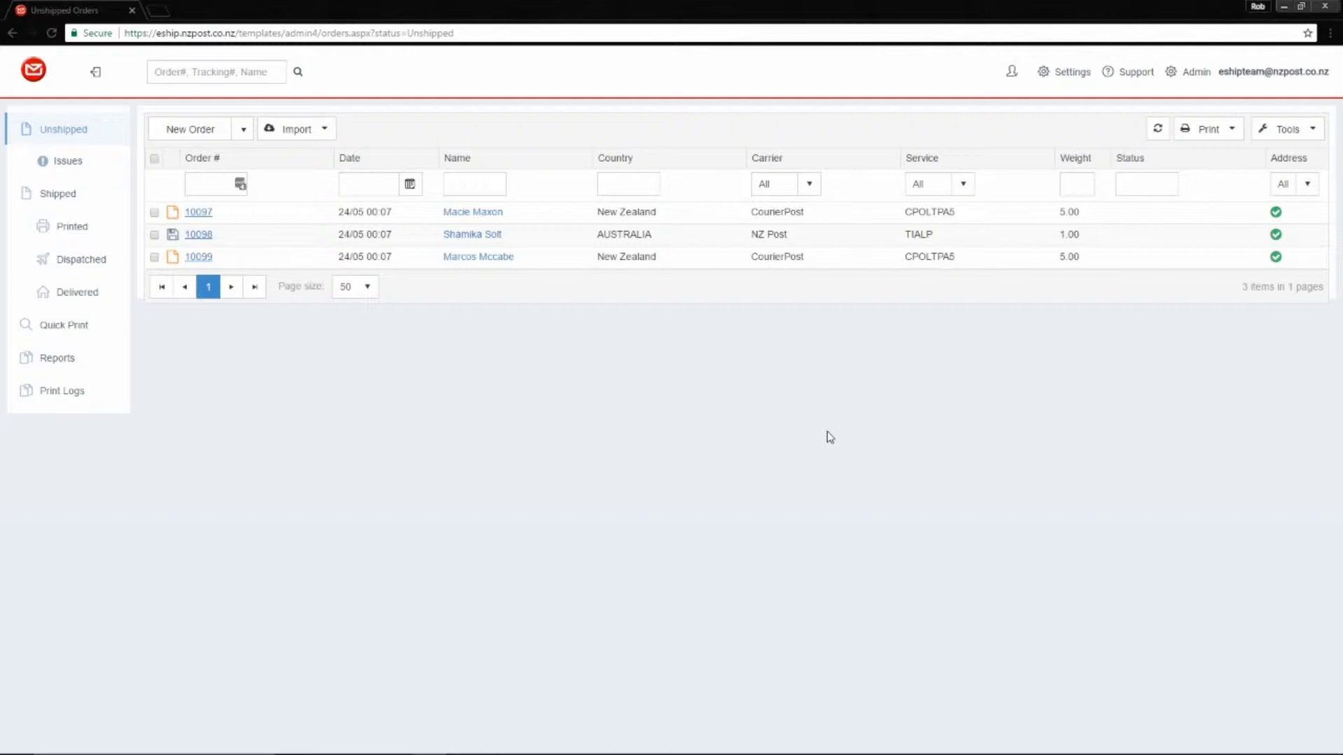
# Open the Quick Print page from the left sidebar to look up orders by number
pyautogui.click(83, 331)
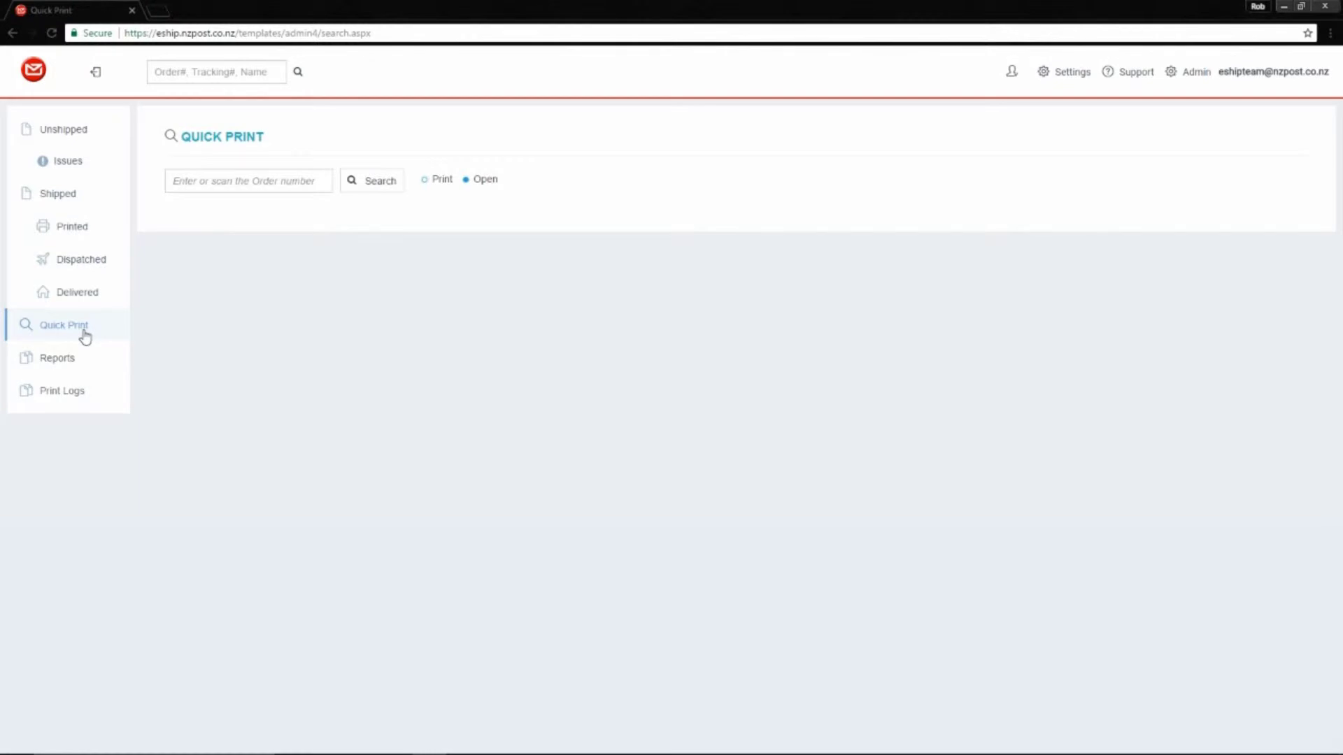
# Go back to the Unshipped list showing the three orders awaiting shipment
pyautogui.click(97, 134)
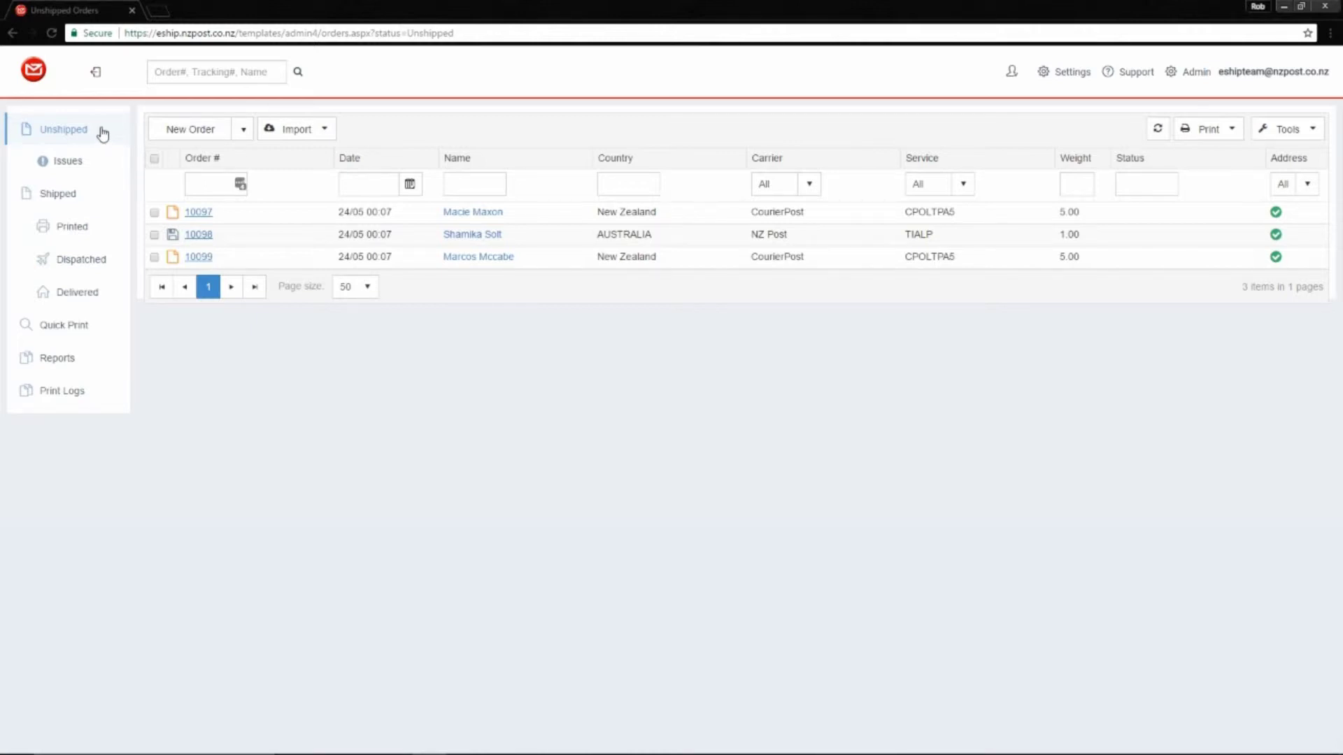
# Select all three unshipped orders and print their picking slips as a downloaded PDF
pyautogui.click(155, 160)
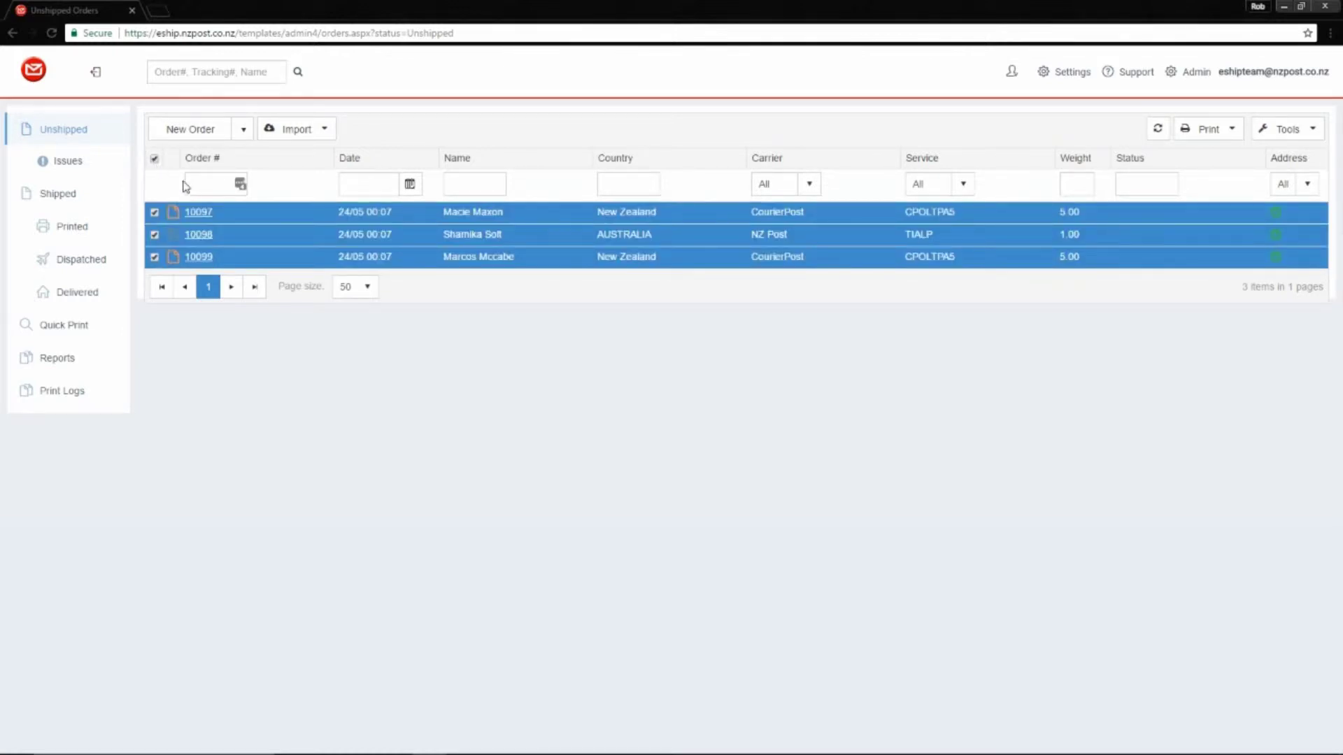
pyautogui.click(1230, 130)
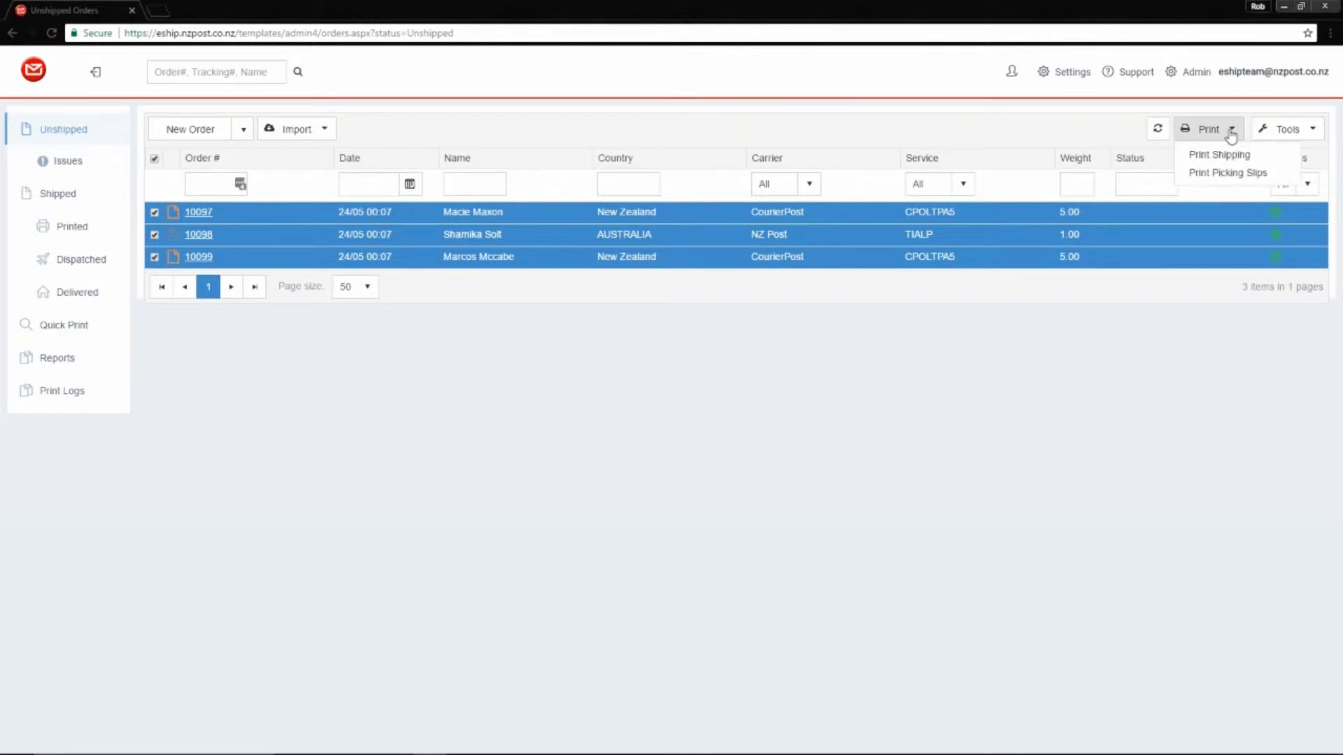
pyautogui.click(1226, 173)
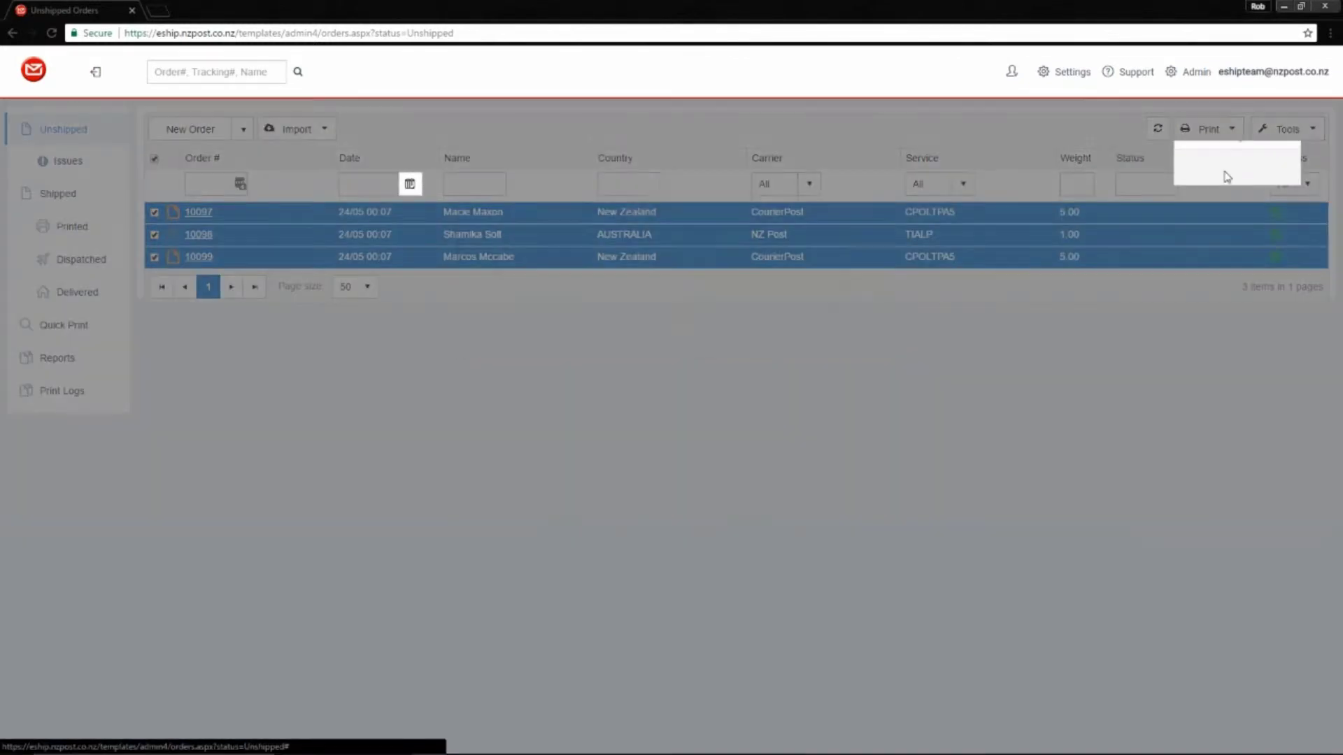
pyautogui.click(771, 341)
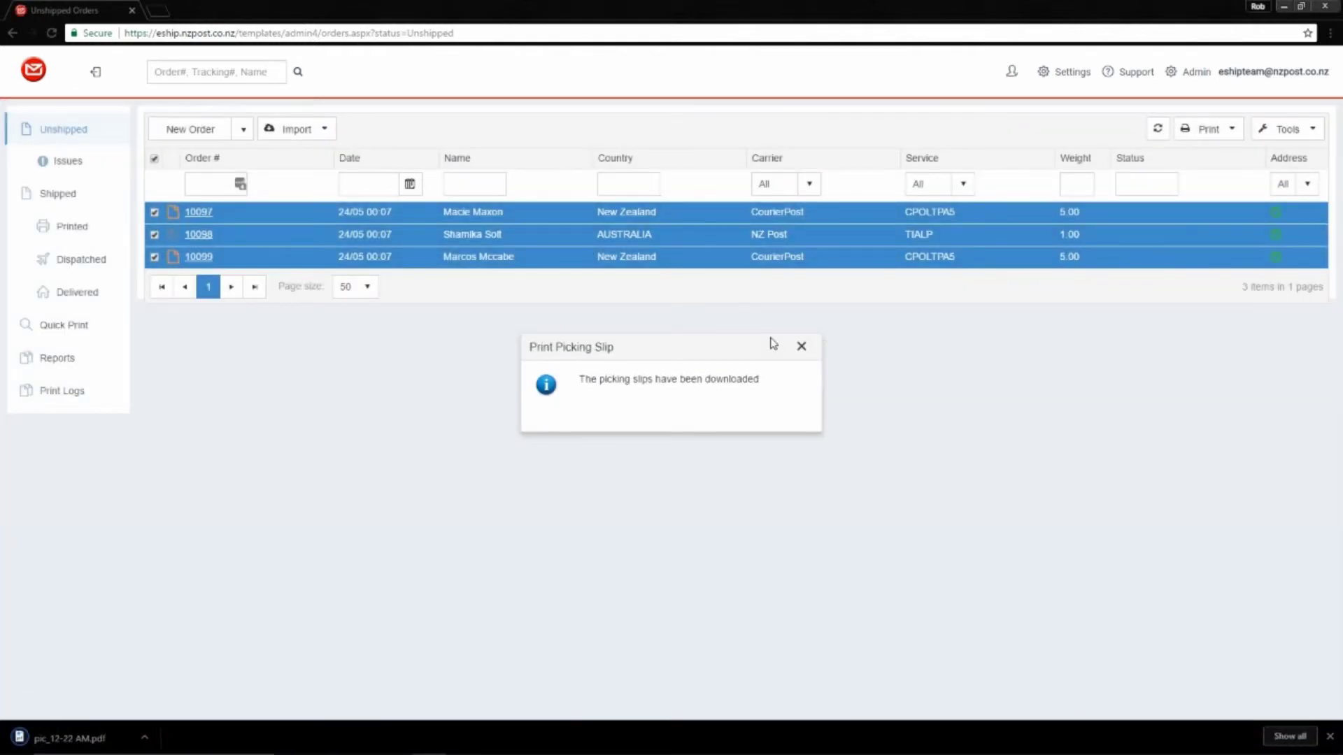
pyautogui.click(801, 347)
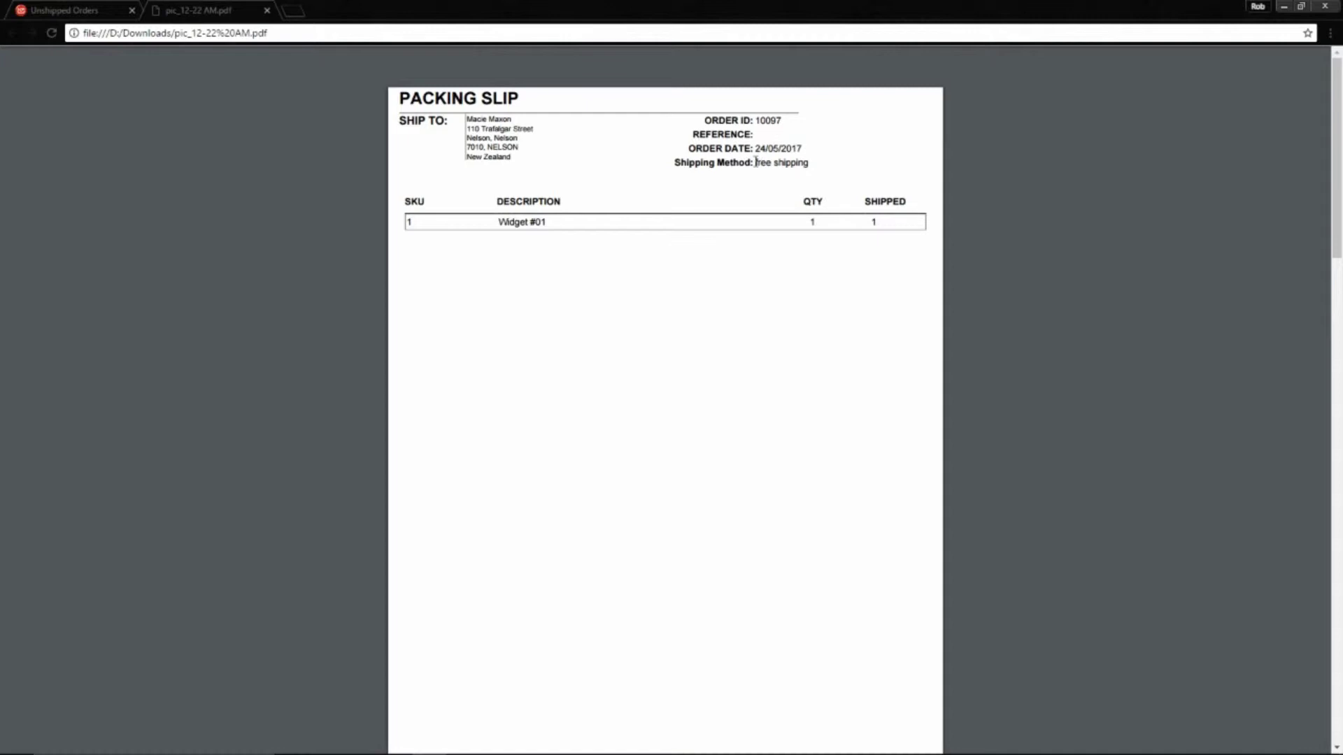
# Review order 10097's ship-to address, Widget #01 item and barcode, then close the PDF
pyautogui.moveTo(522, 150); pyautogui.dragTo(465, 118)
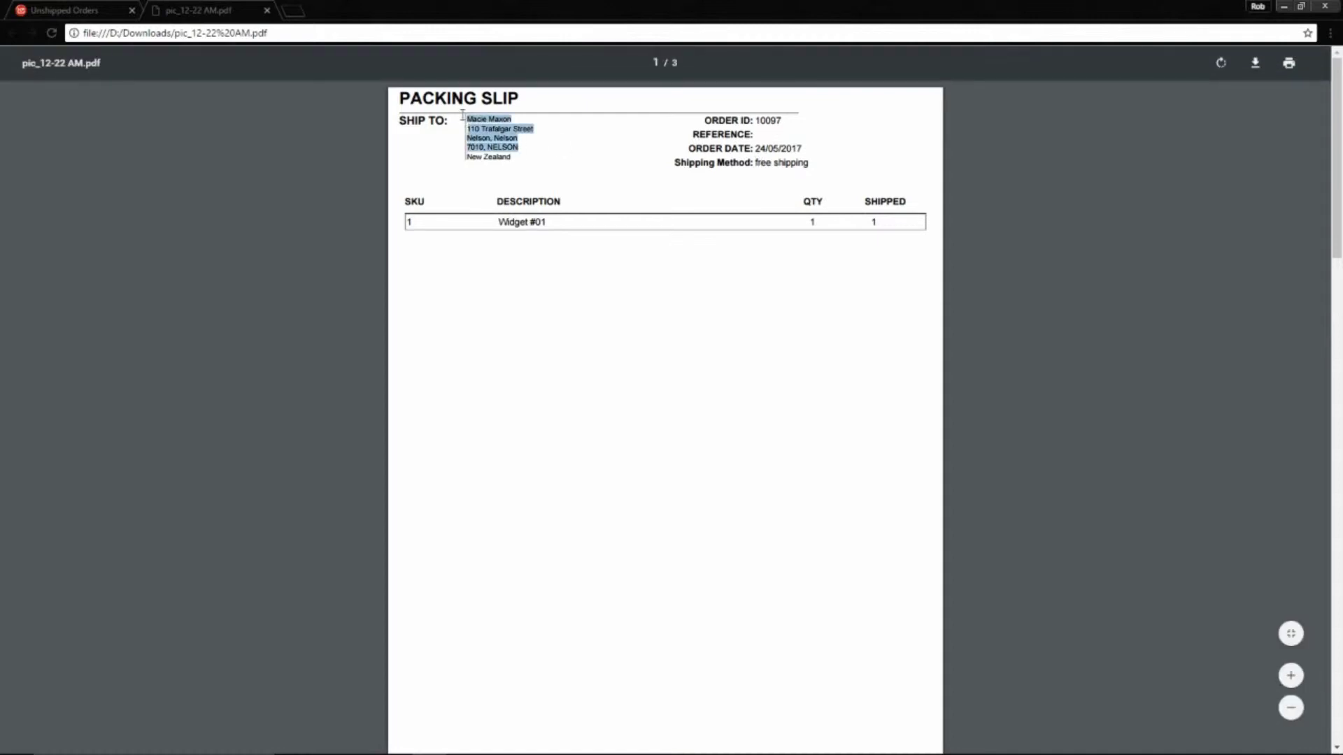
pyautogui.moveTo(498, 227); pyautogui.dragTo(707, 224)
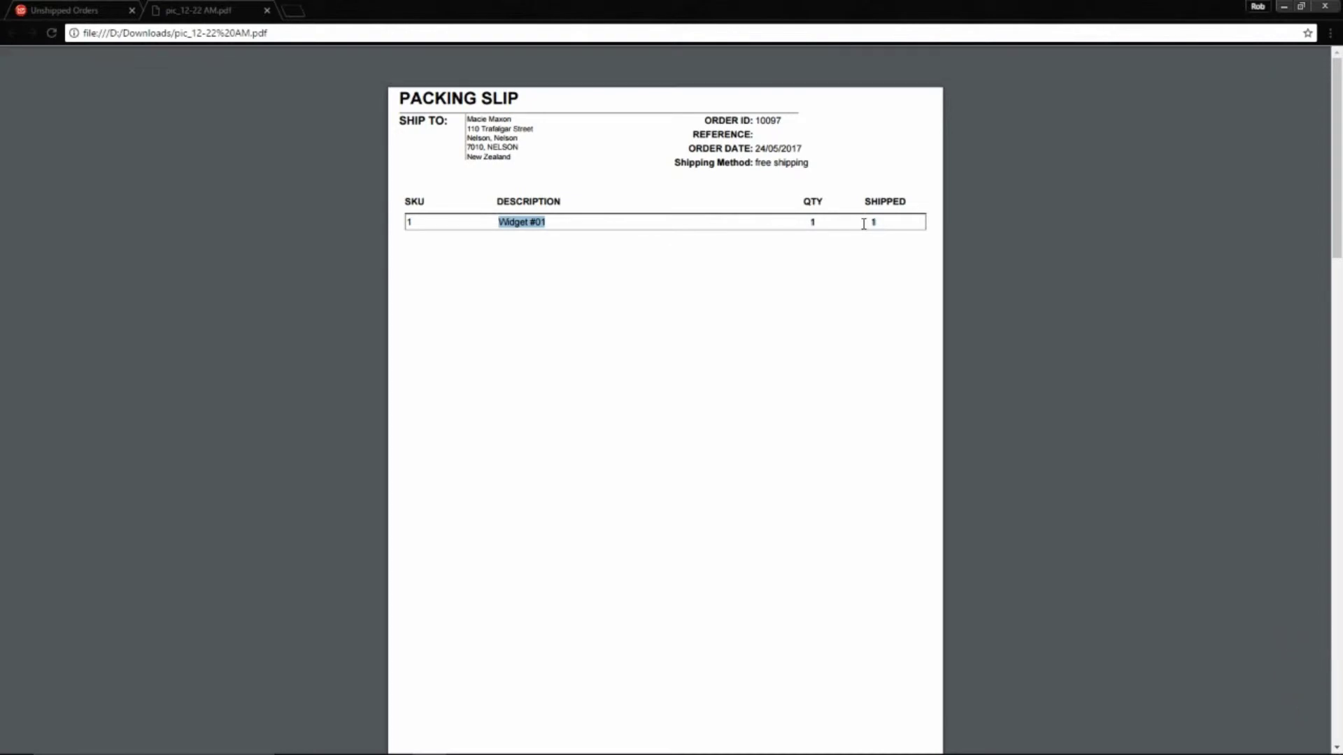
pyautogui.scroll(-2, 864, 224)
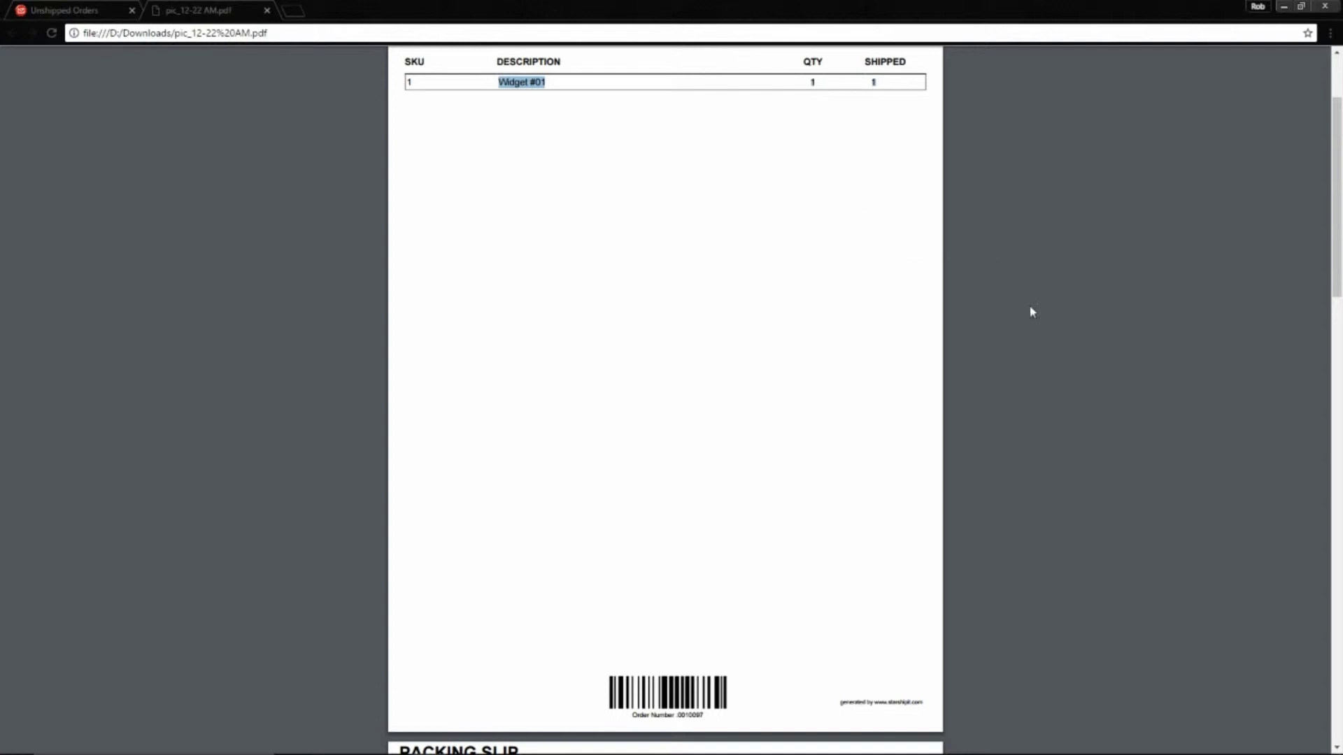
pyautogui.click(267, 11)
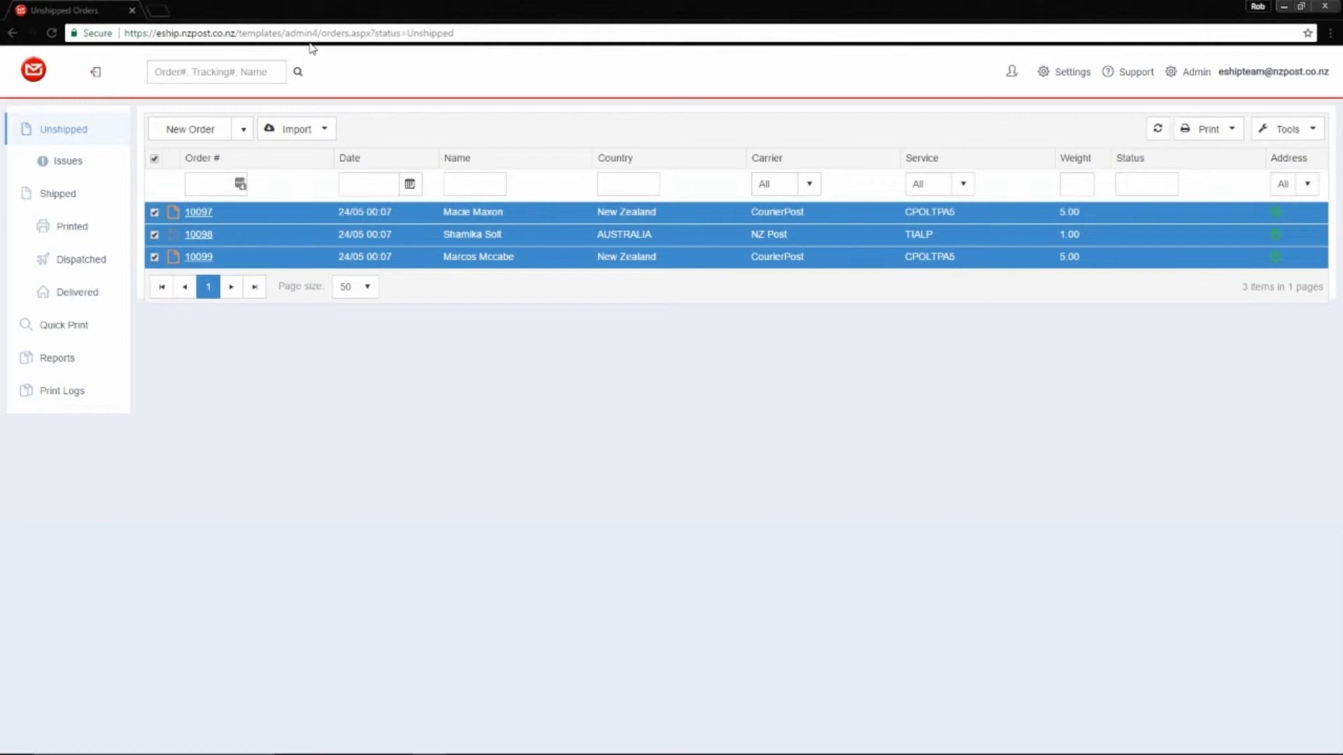
# Deselect the orders and add a new Picking Slip print setting under Settings > Printing
pyautogui.click(155, 158)
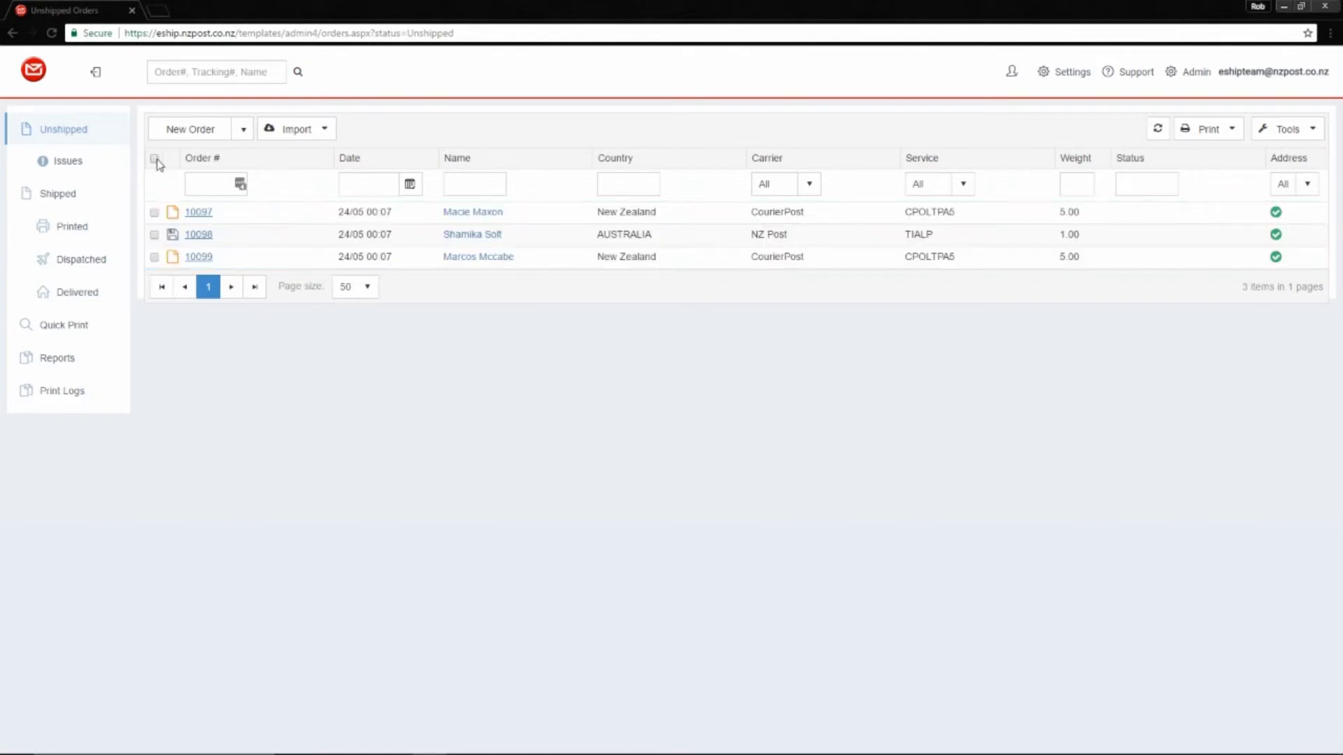
pyautogui.click(1066, 75)
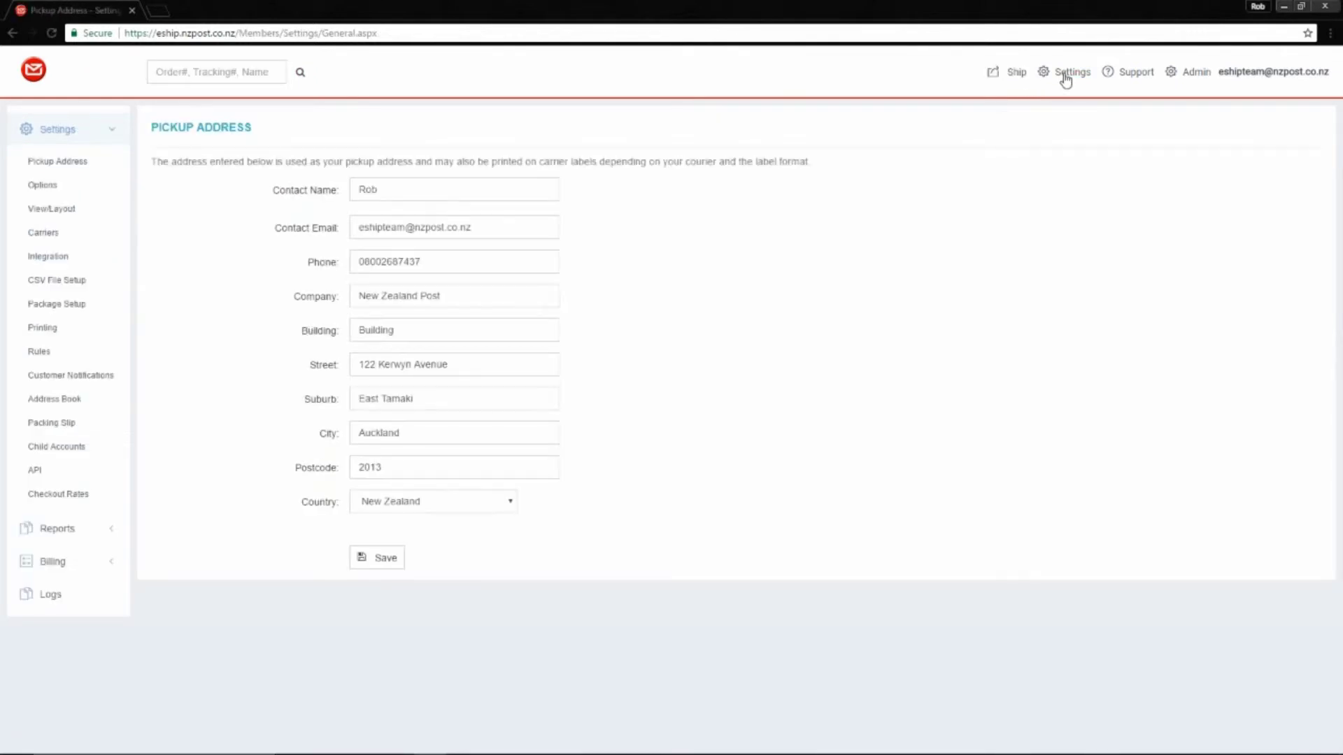
pyautogui.click(51, 330)
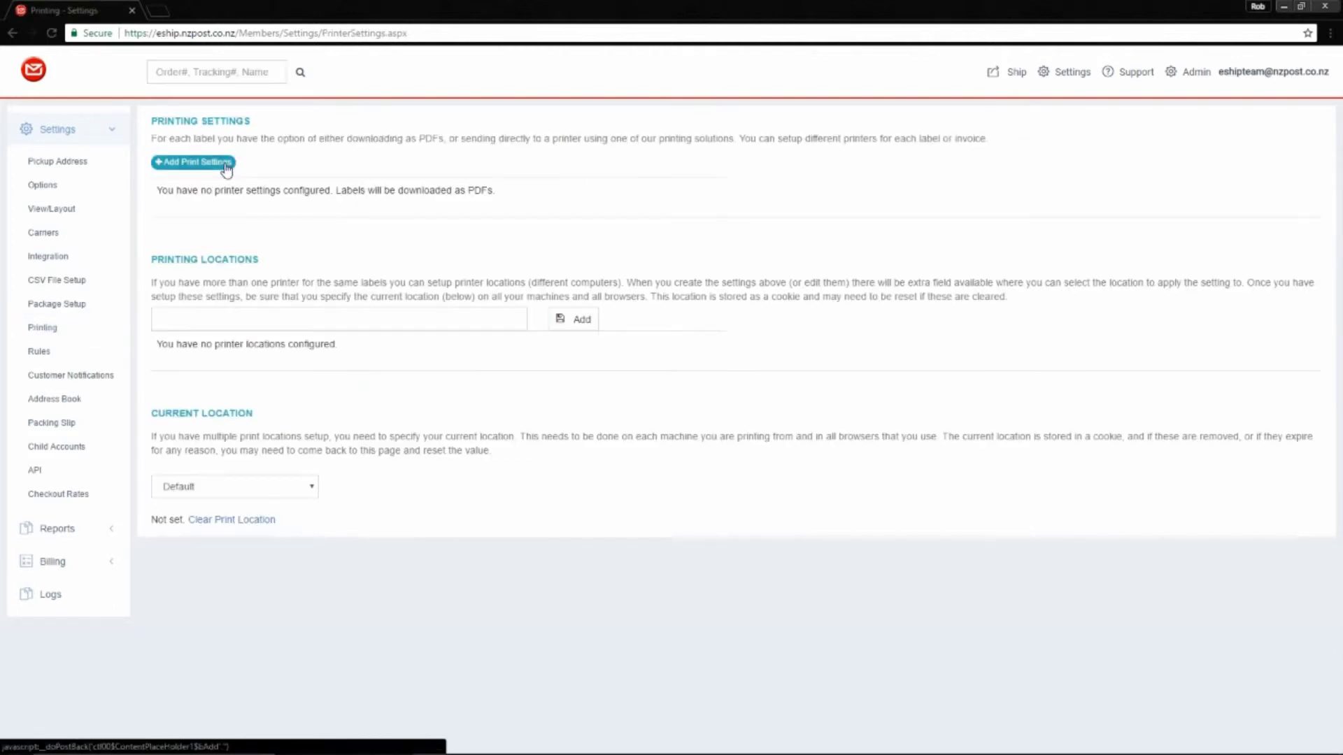
pyautogui.click(226, 167)
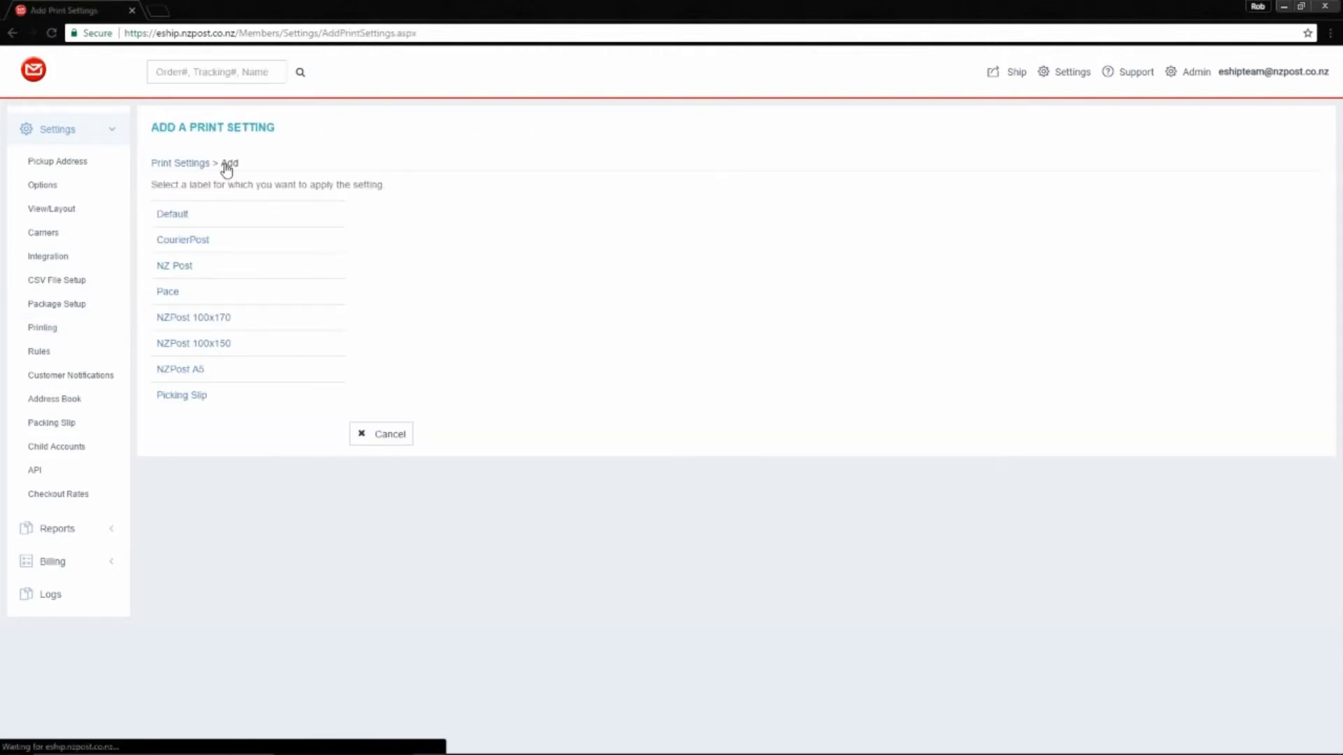
pyautogui.click(198, 404)
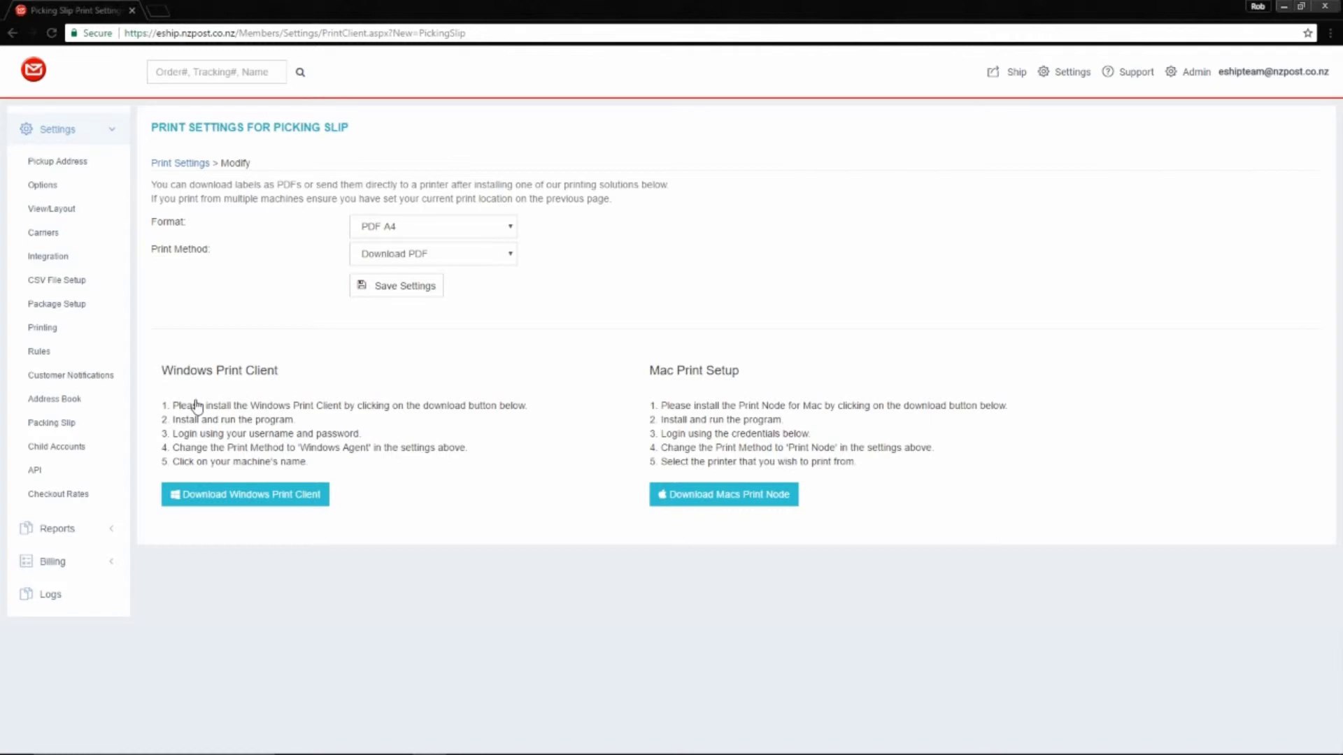
# Set picking slips to PDF 100 x 150 format printed via Windows Agent (Windows Only)
pyautogui.click(509, 229)
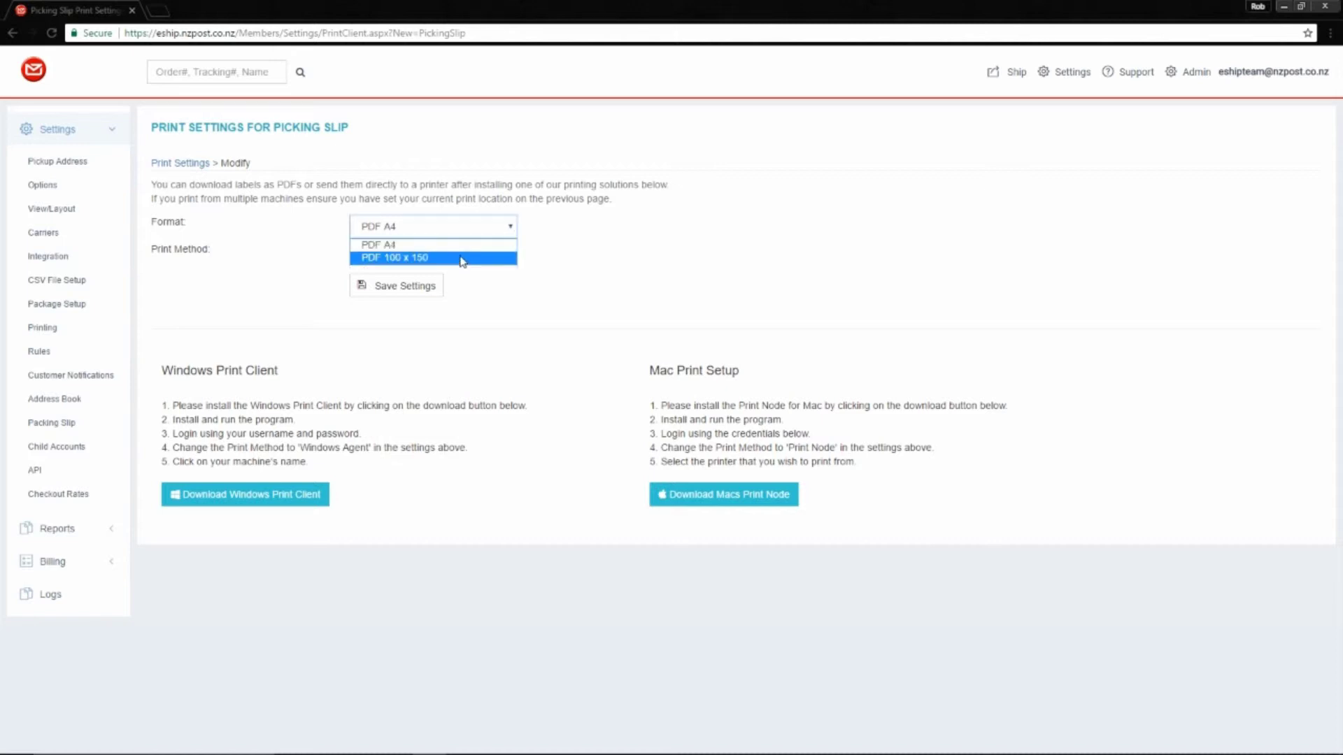
pyautogui.click(463, 259)
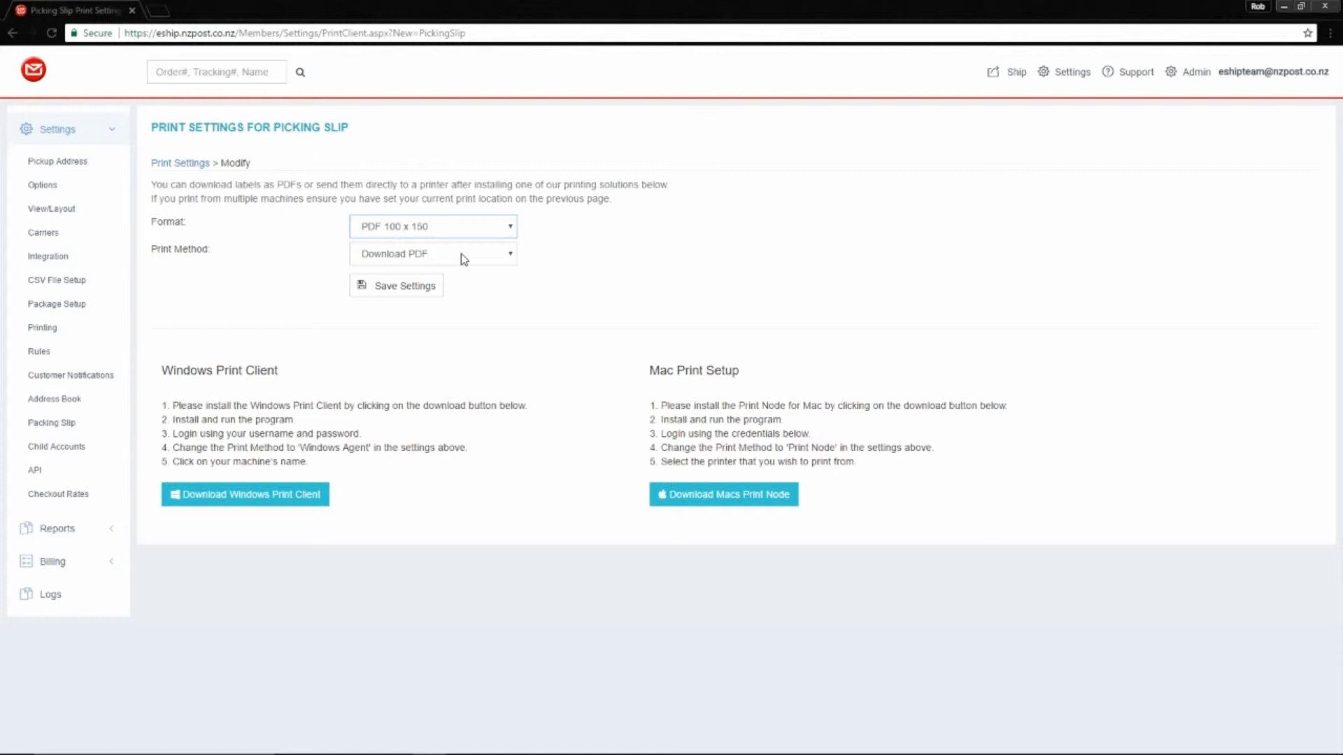
pyautogui.click(461, 258)
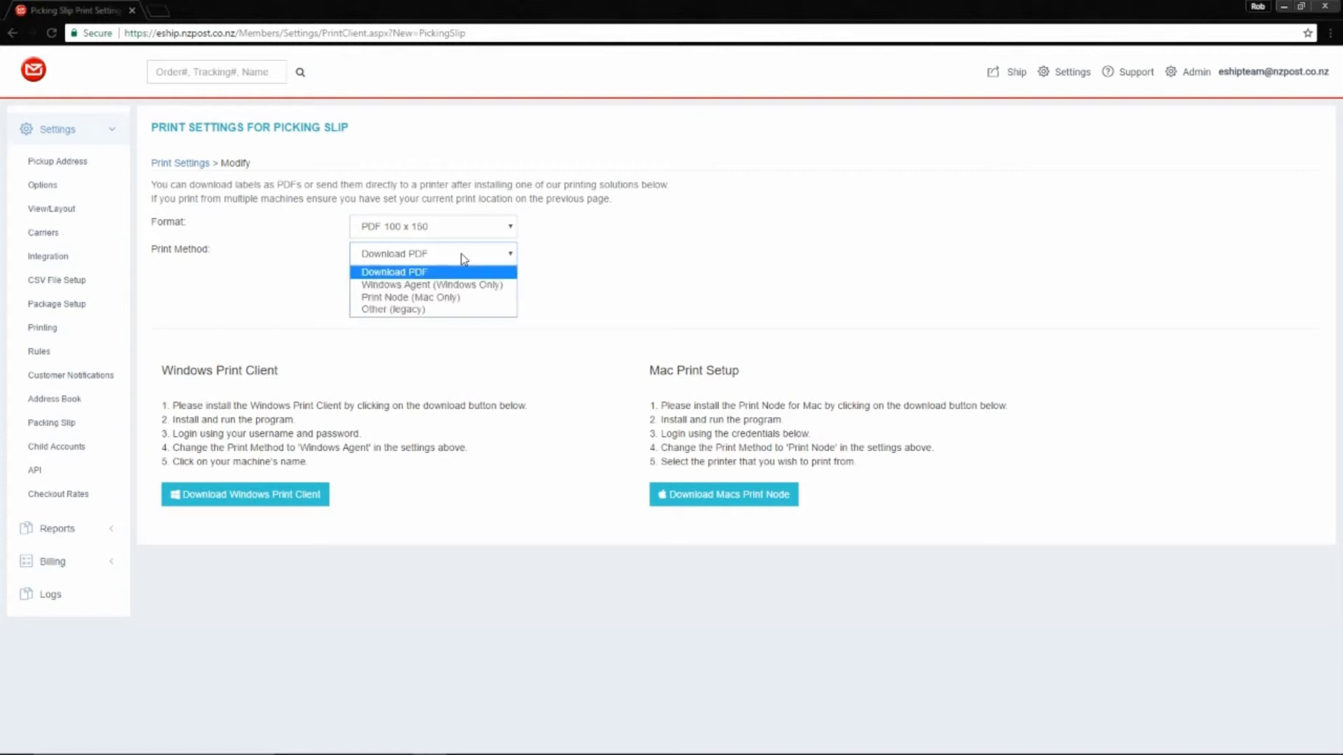
pyautogui.click(405, 286)
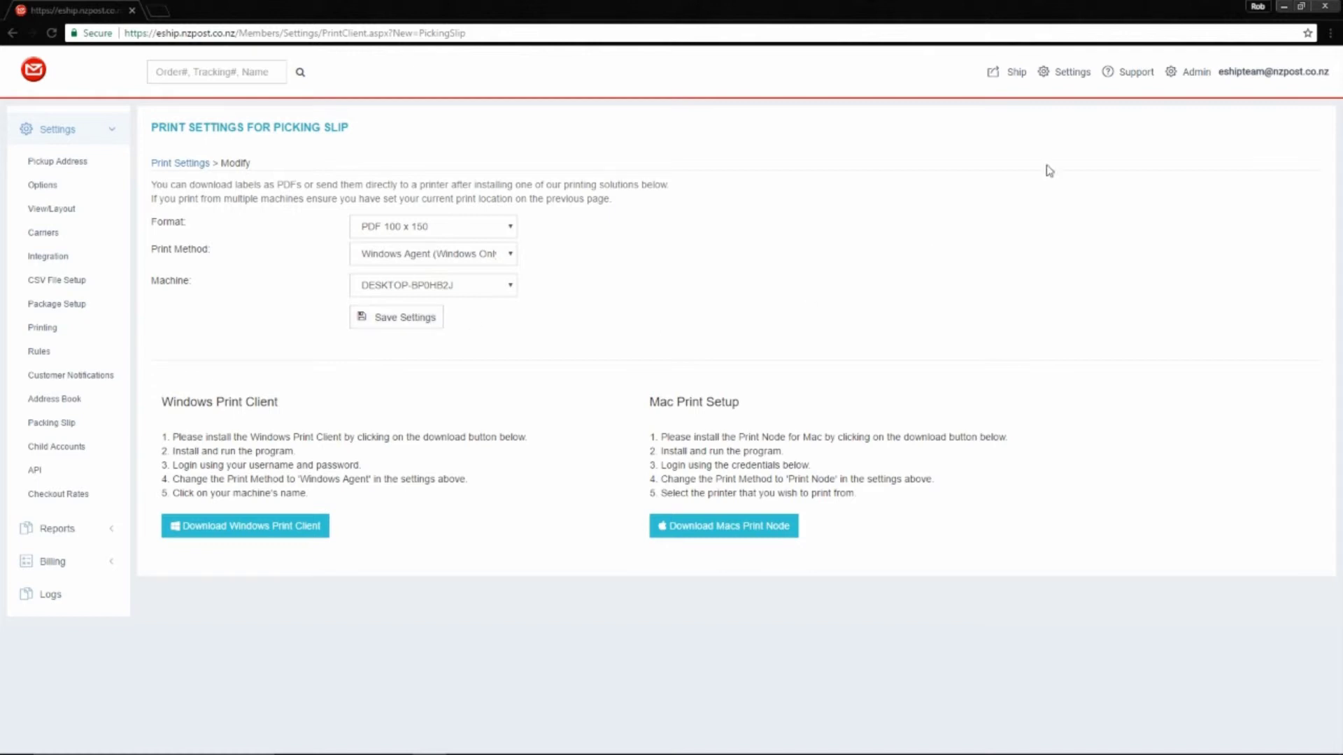
pyautogui.click(1018, 79)
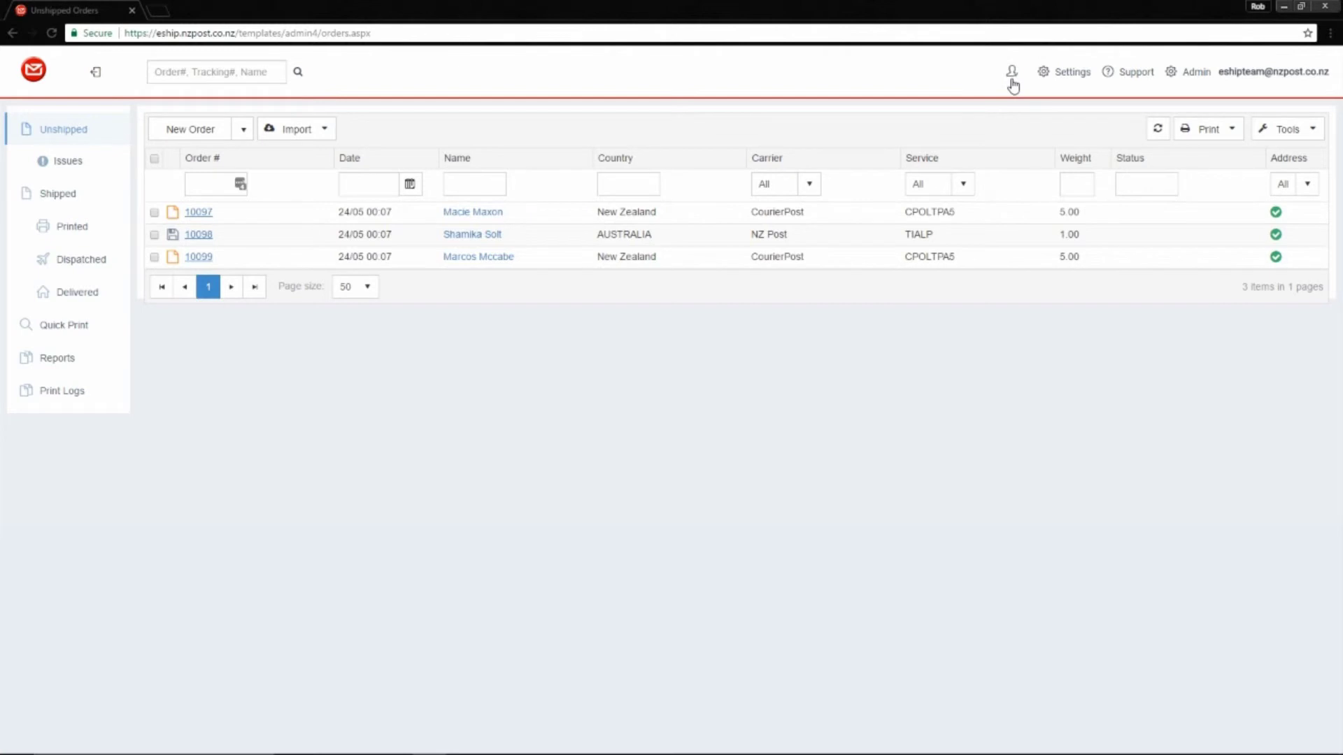
# Return to Quick Print and focus the order-number search box
pyautogui.click(105, 336)
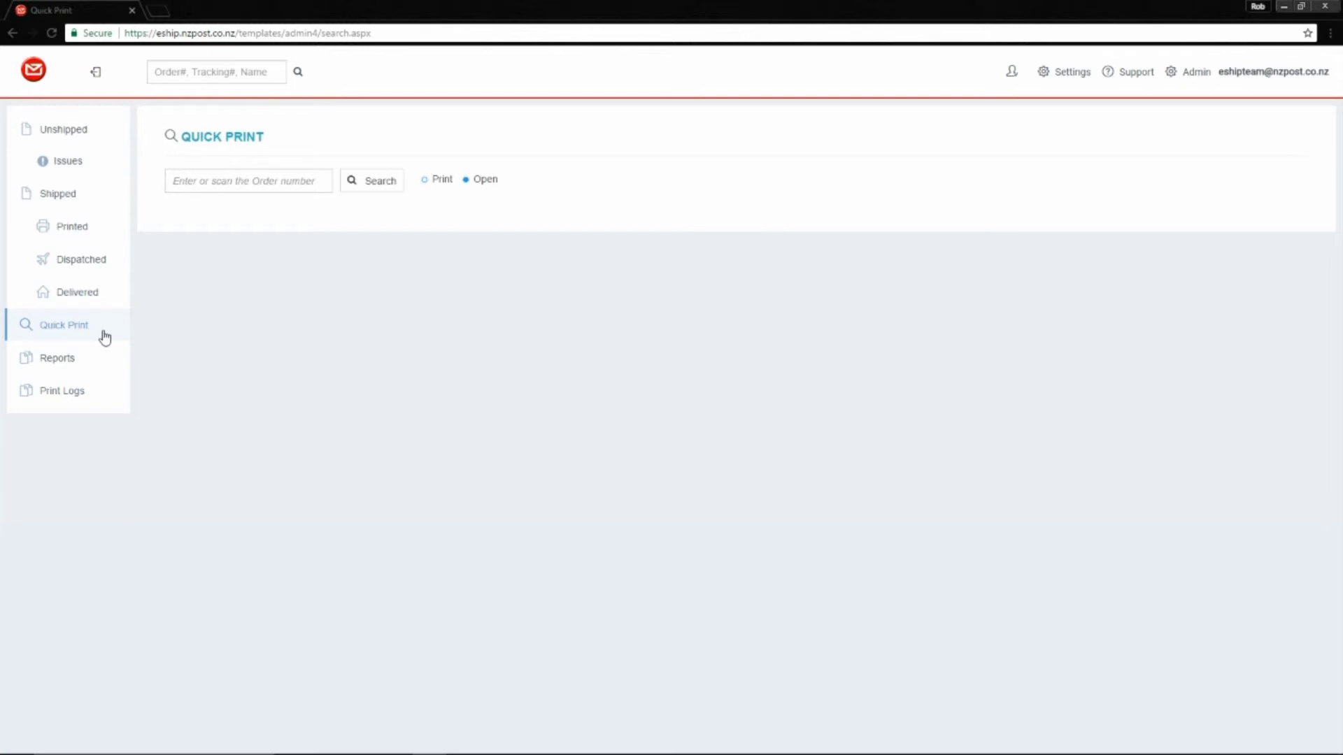
pyautogui.click(223, 186)
pyautogui.write('100')
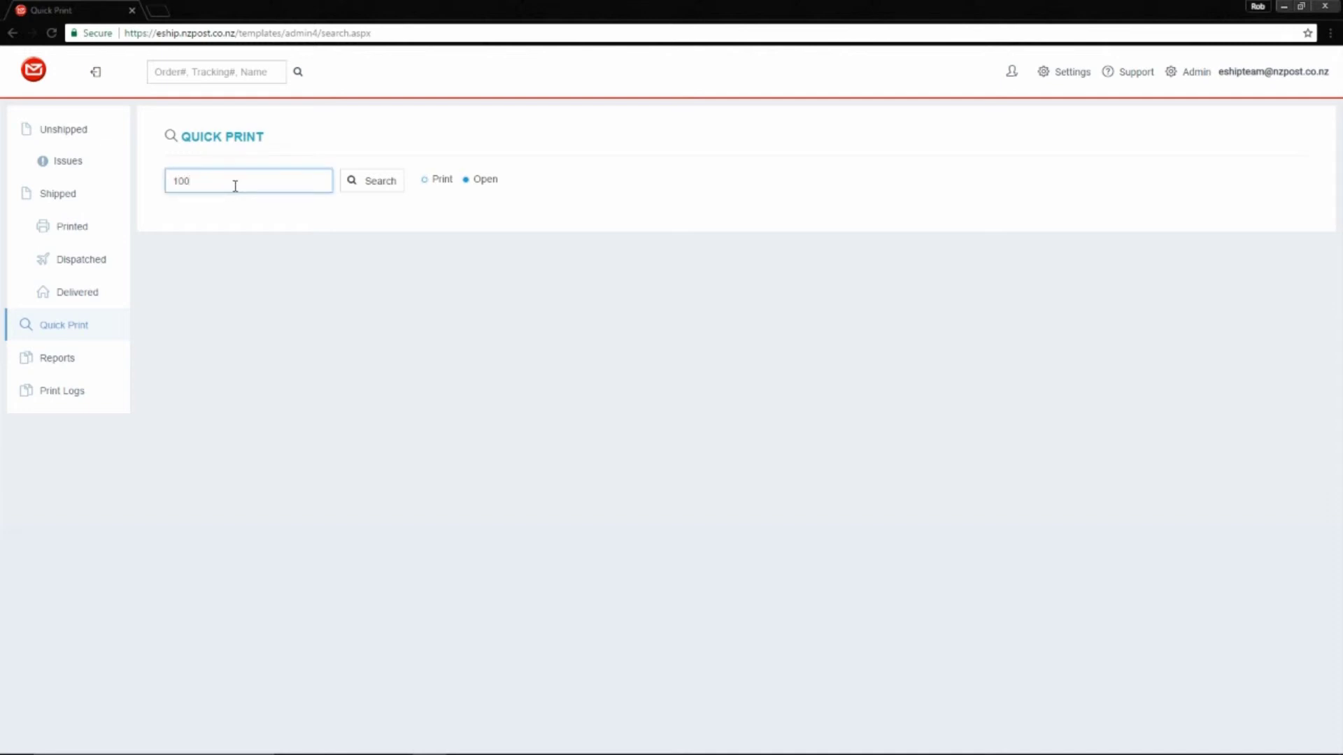
pyautogui.write('97')
pyautogui.click(387, 189)
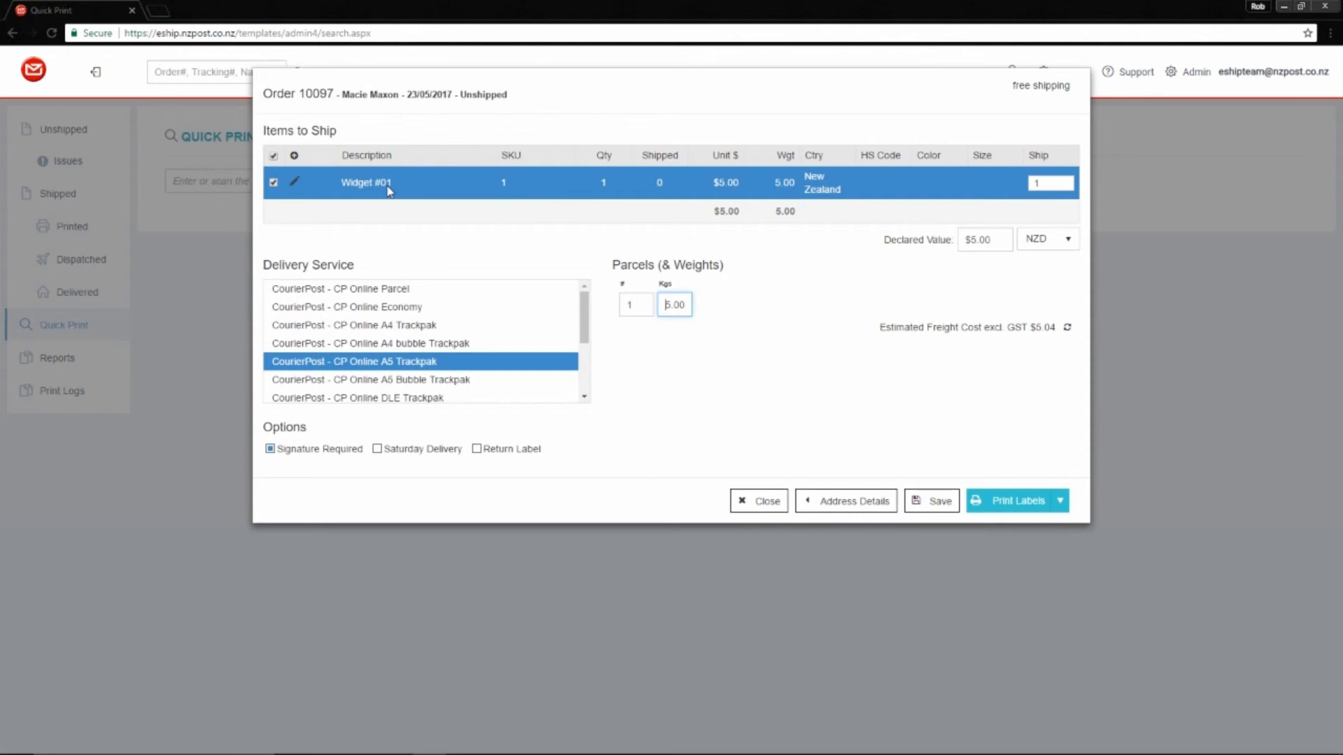
pyautogui.click(754, 500)
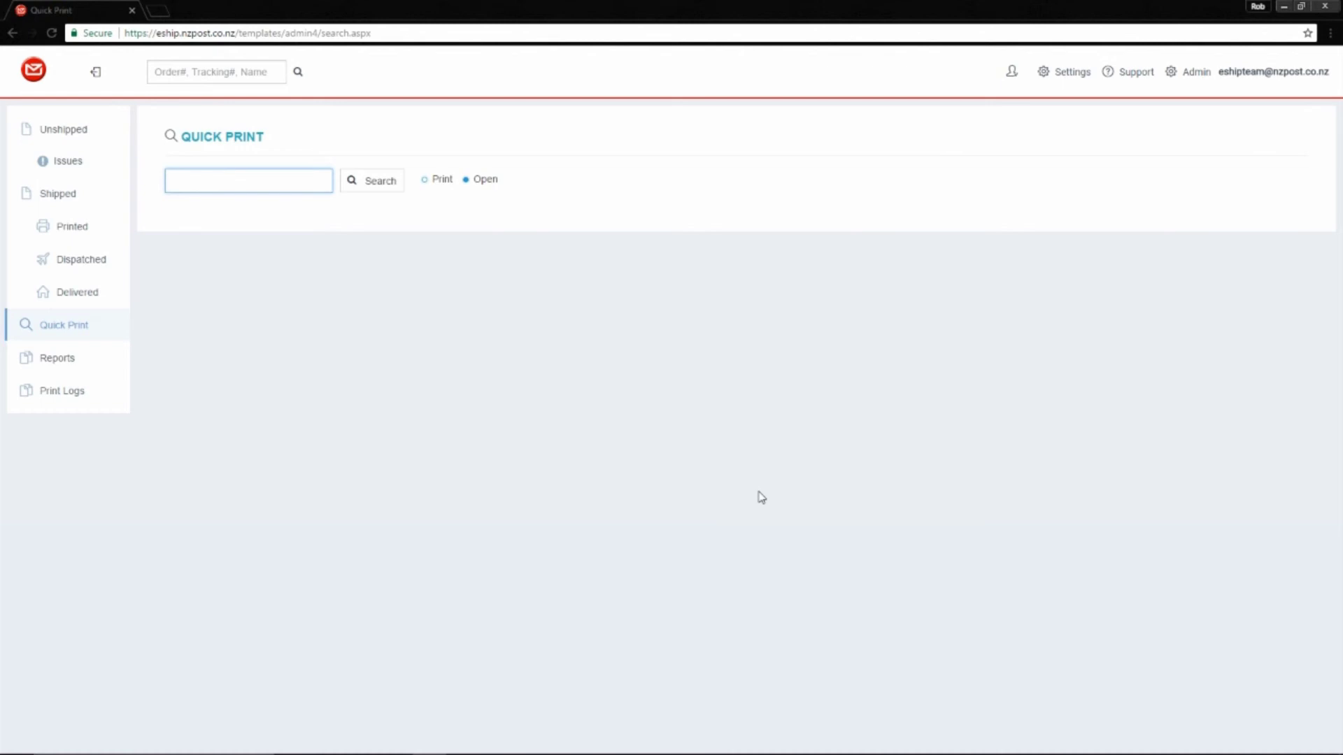
# Switch Quick Print to Print mode and enter order 10097 to download its label 10097.pdf
pyautogui.click(429, 182)
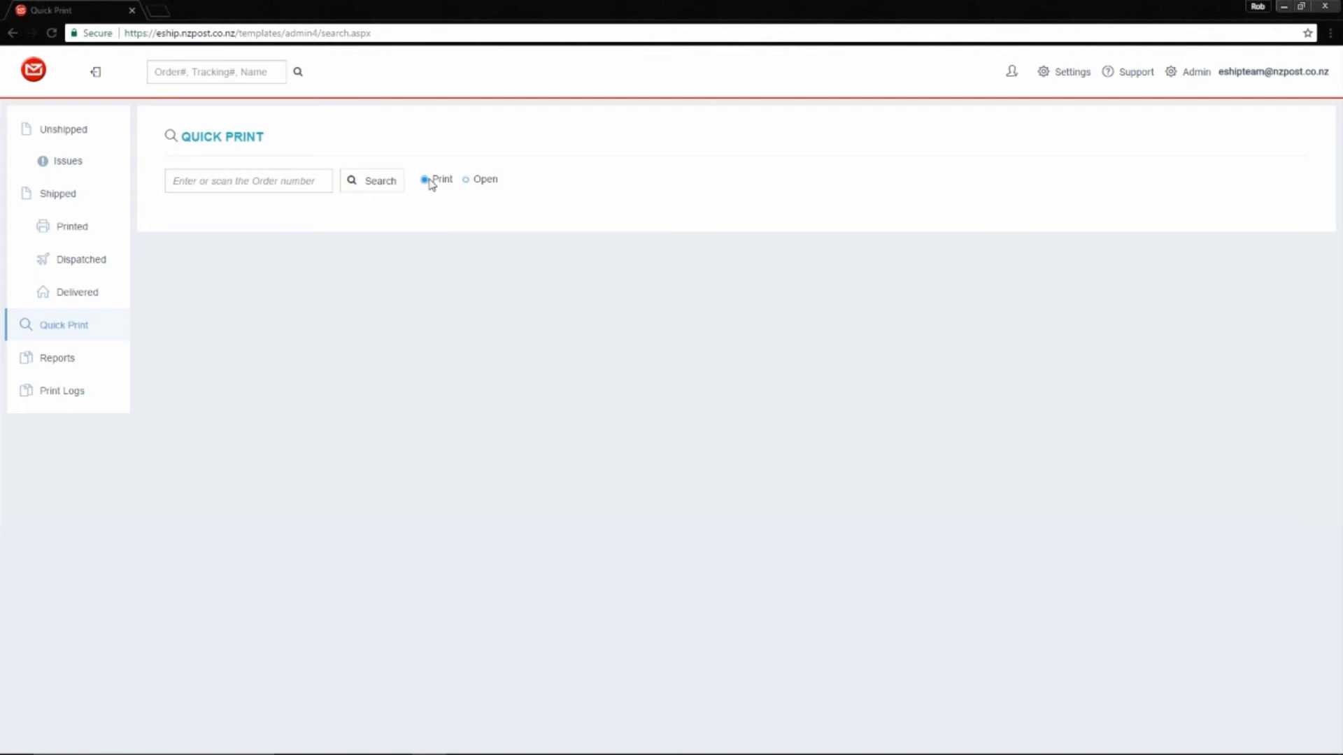
pyautogui.click(263, 185)
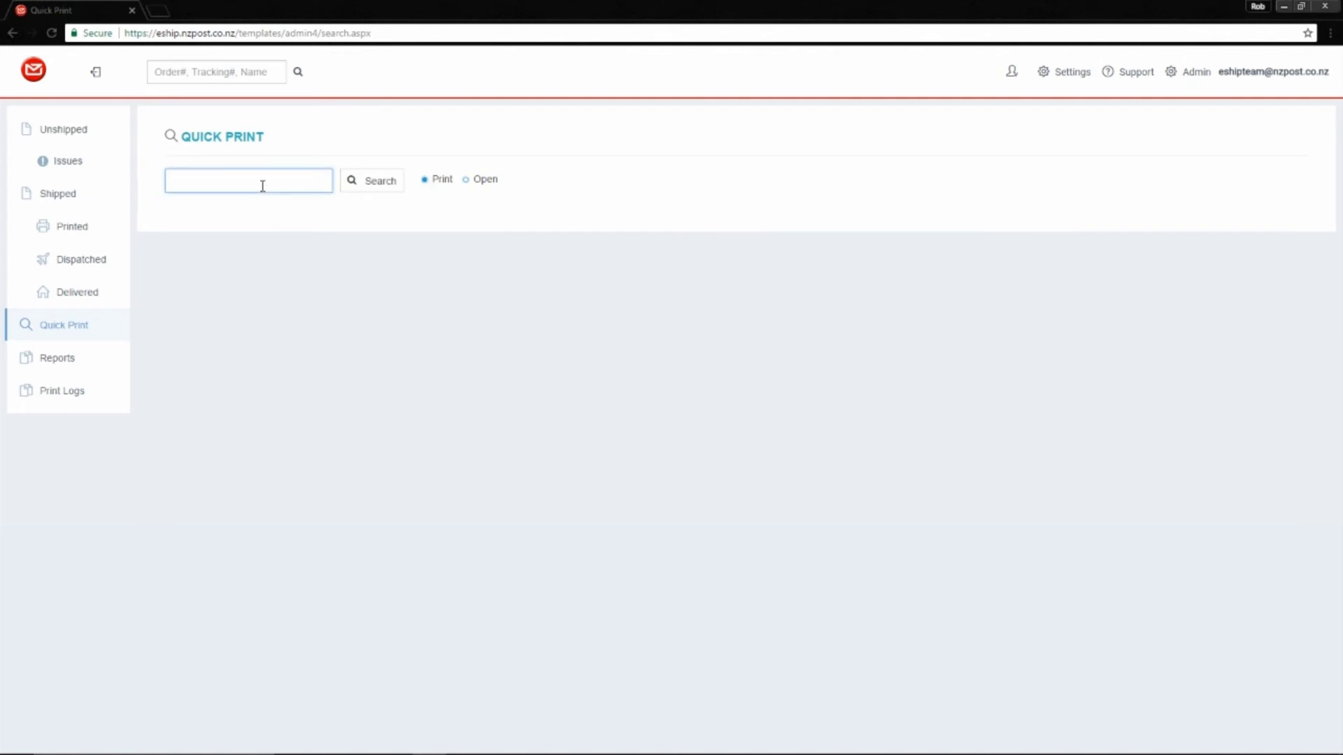
pyautogui.write('10097')
pyautogui.press('Return')
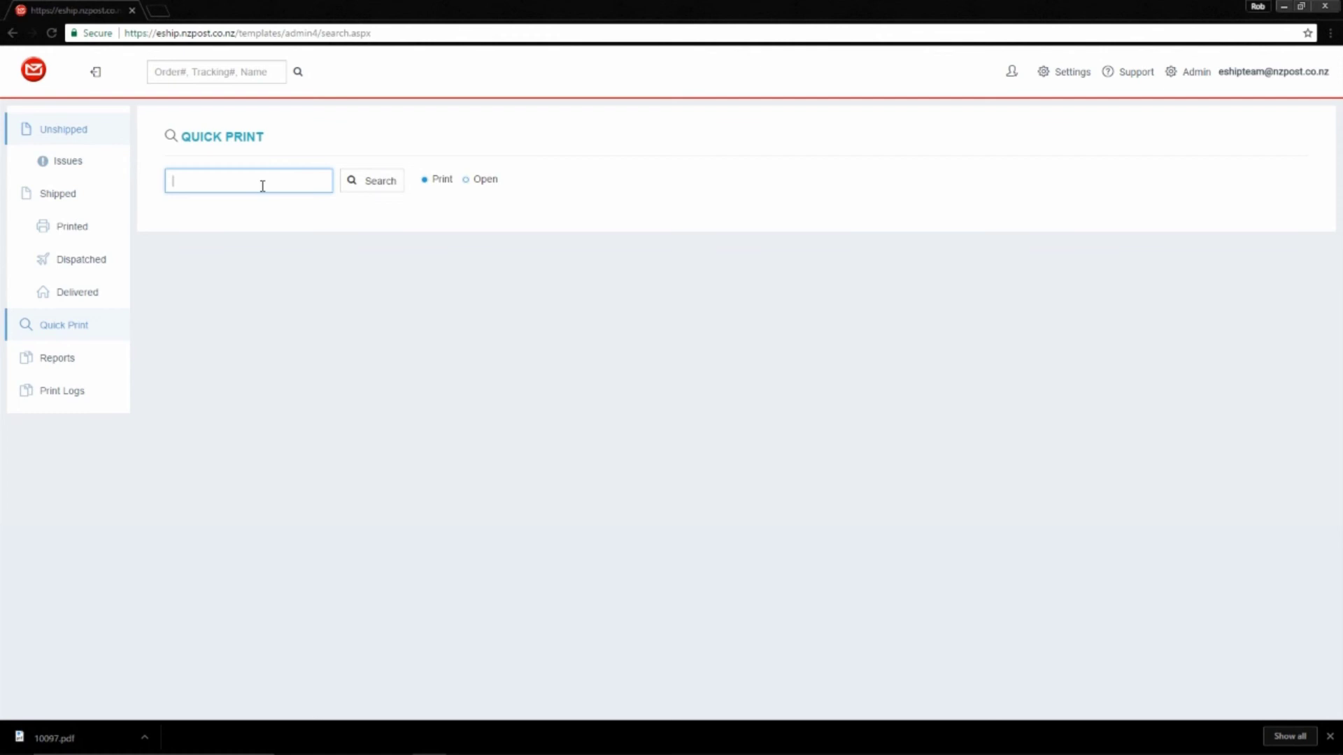
pyautogui.click(1330, 736)
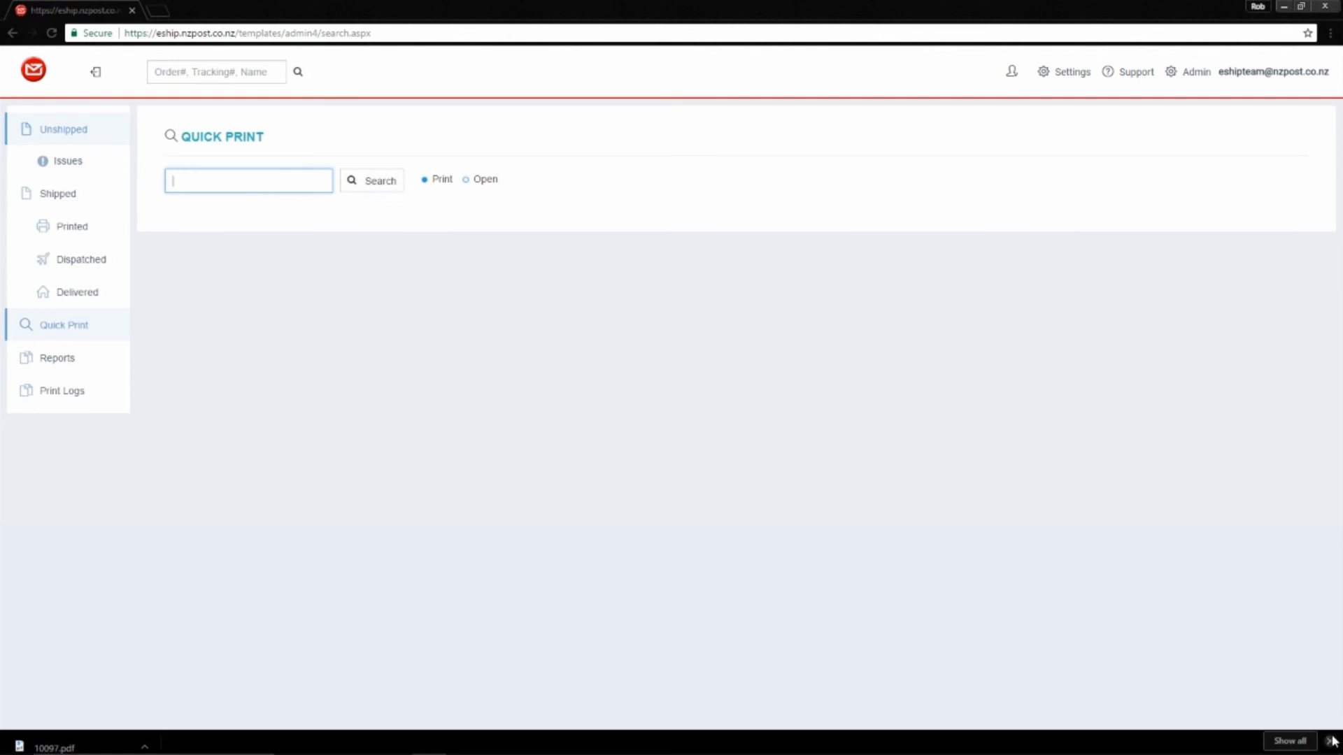
pyautogui.click(371, 312)
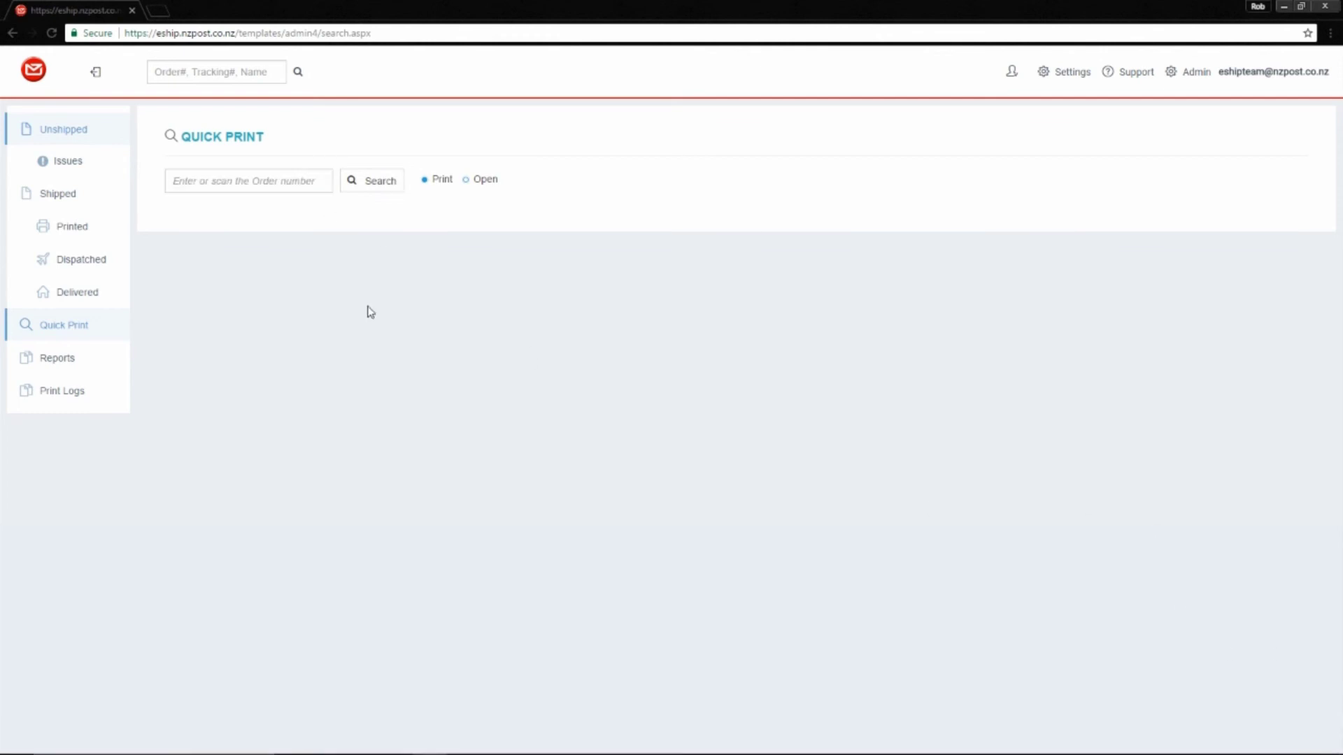